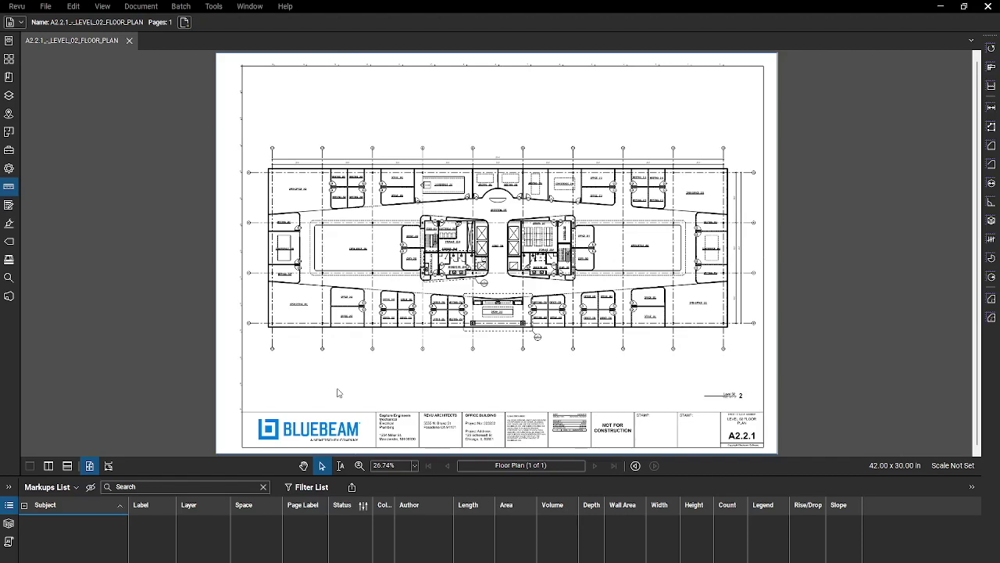
# Step: Set a custom page scale of 1/8 in = 1 ft for the Level 02 floor plan
pyautogui.scroll(3, 750, 395)
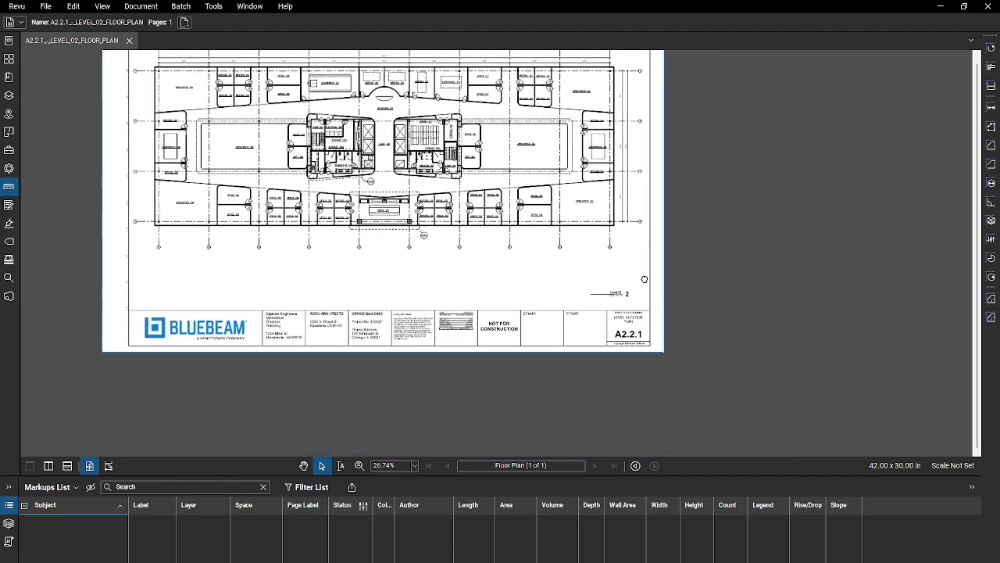
pyautogui.scroll(6, 626, 293)
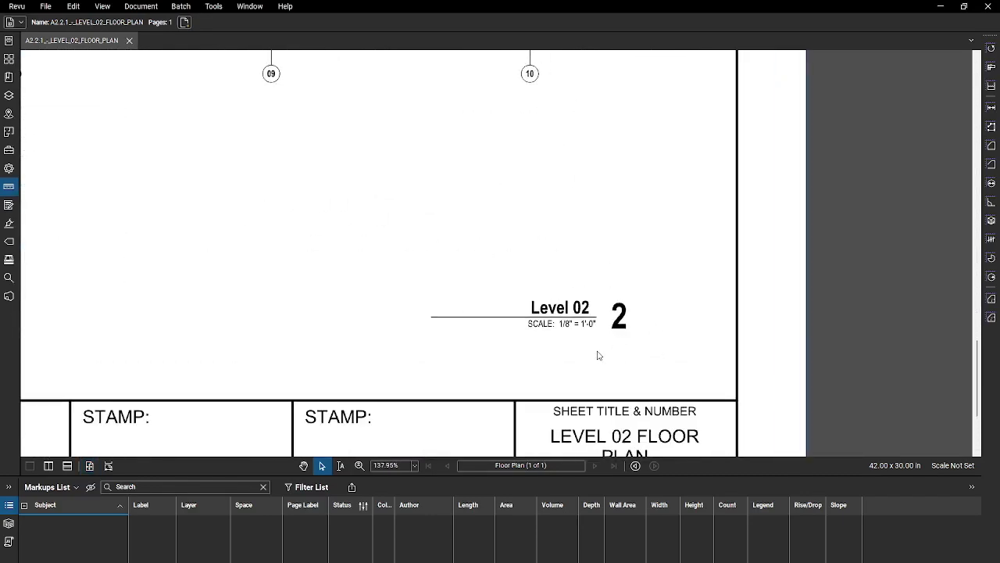
pyautogui.click(12, 187)
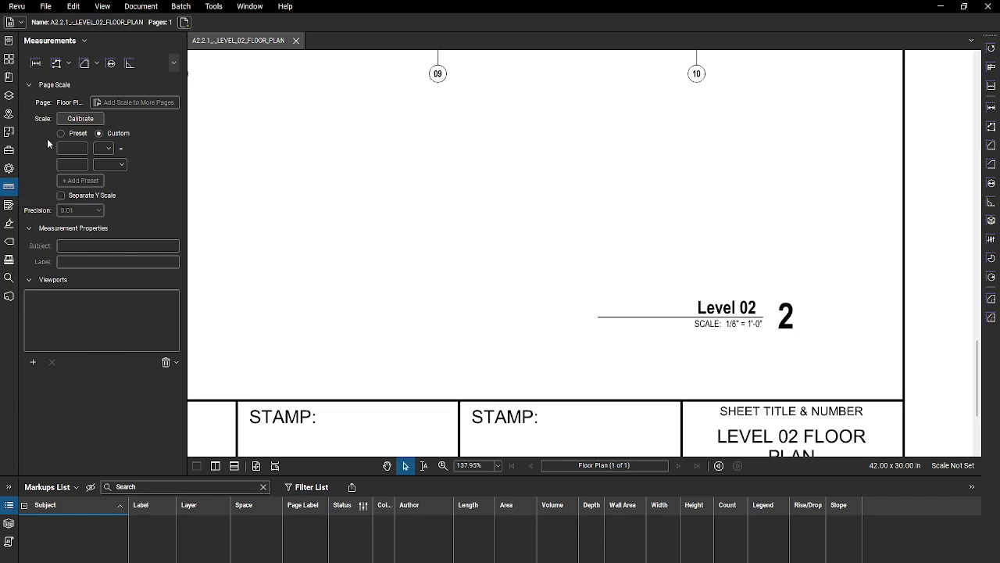
pyautogui.click(73, 144)
pyautogui.write('1/8')
pyautogui.click(105, 148)
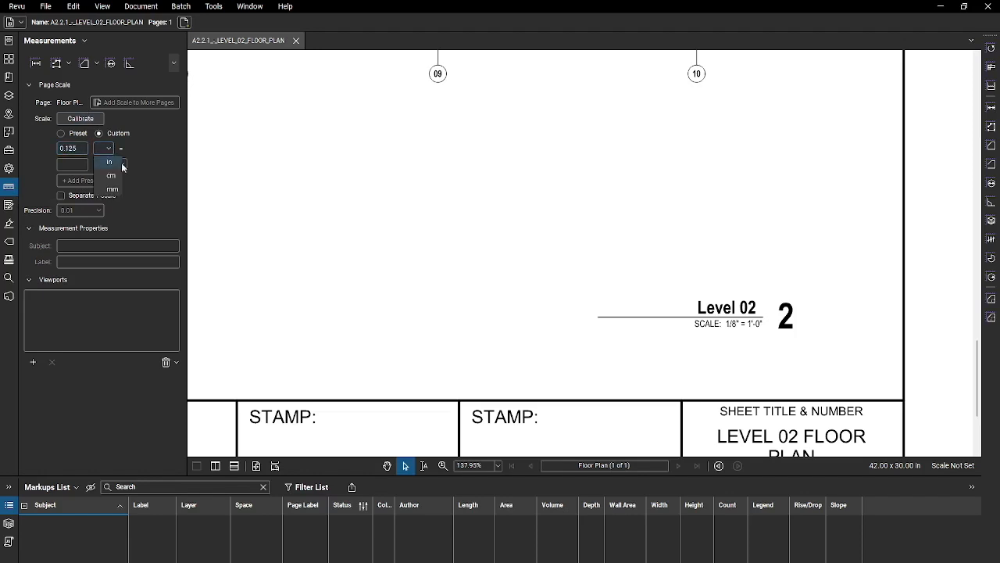
pyautogui.click(116, 162)
pyautogui.write('1')
pyautogui.click(121, 164)
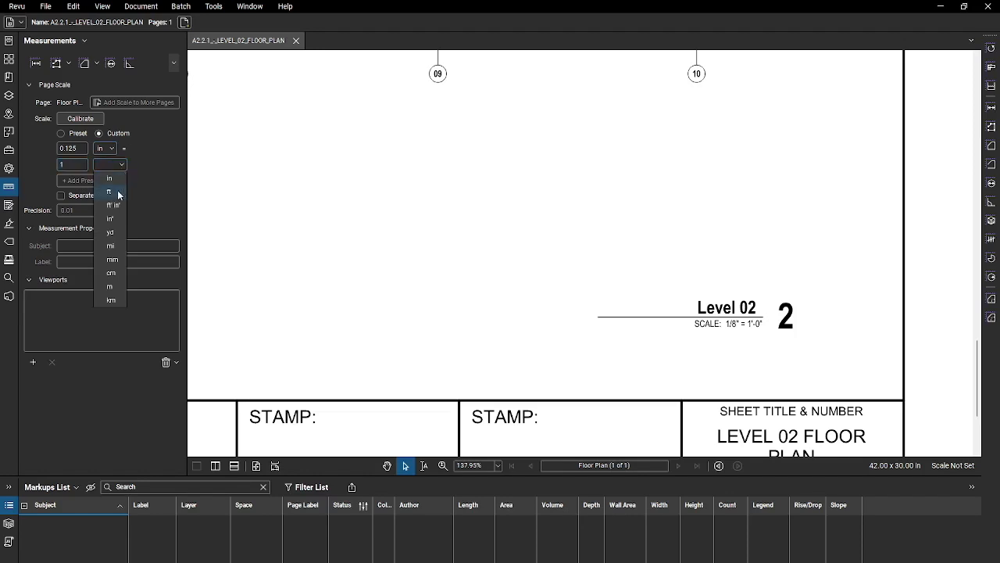
pyautogui.click(109, 192)
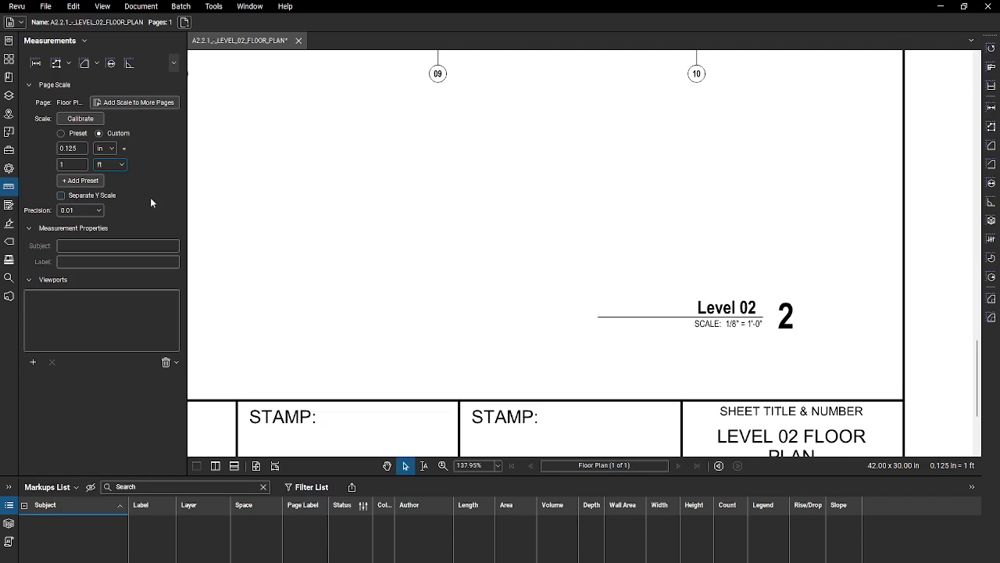
pyautogui.click(61, 134)
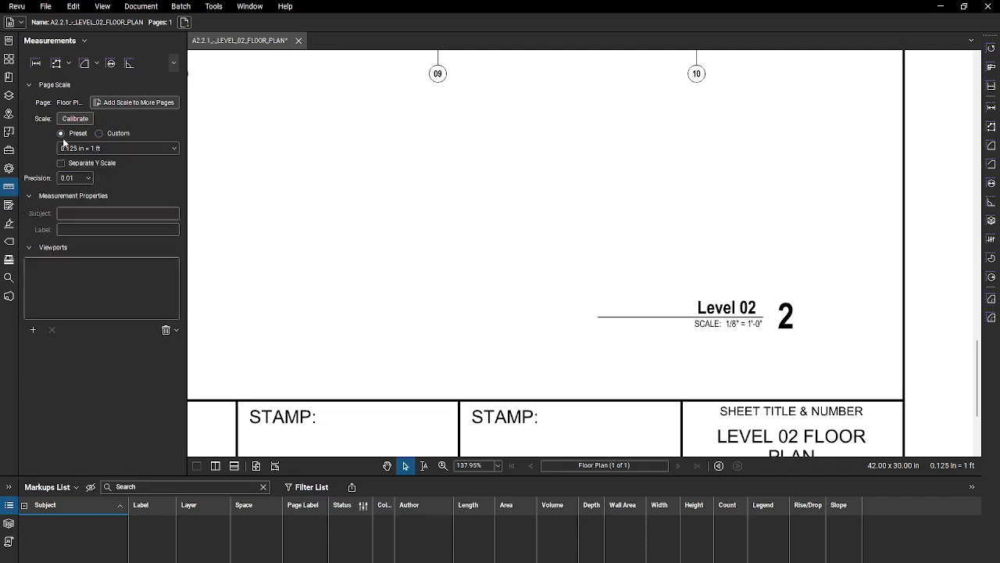
pyautogui.click(99, 133)
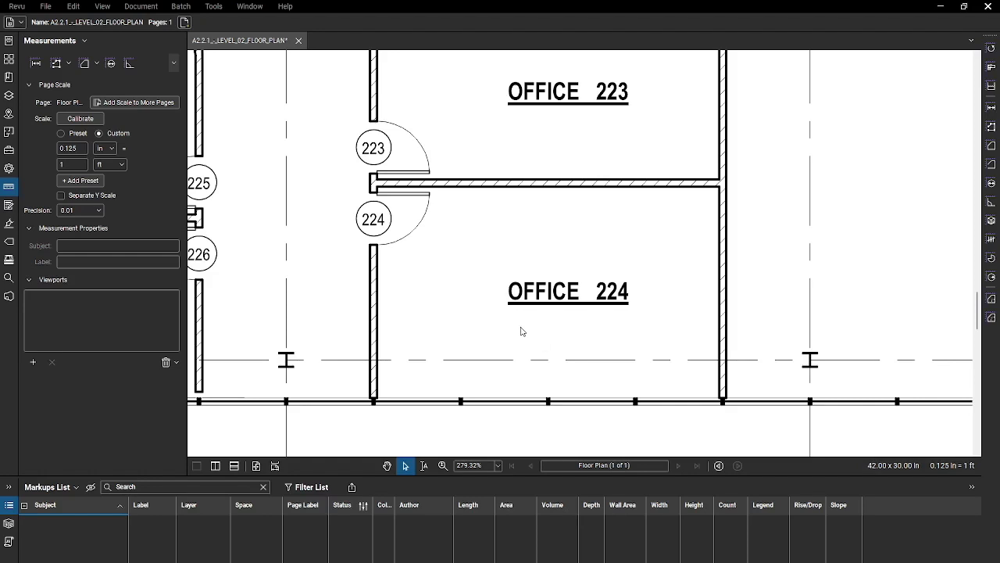
# Step: Add a length measurement between the two column centers on the grid line running through Office 224
pyautogui.click(36, 63)
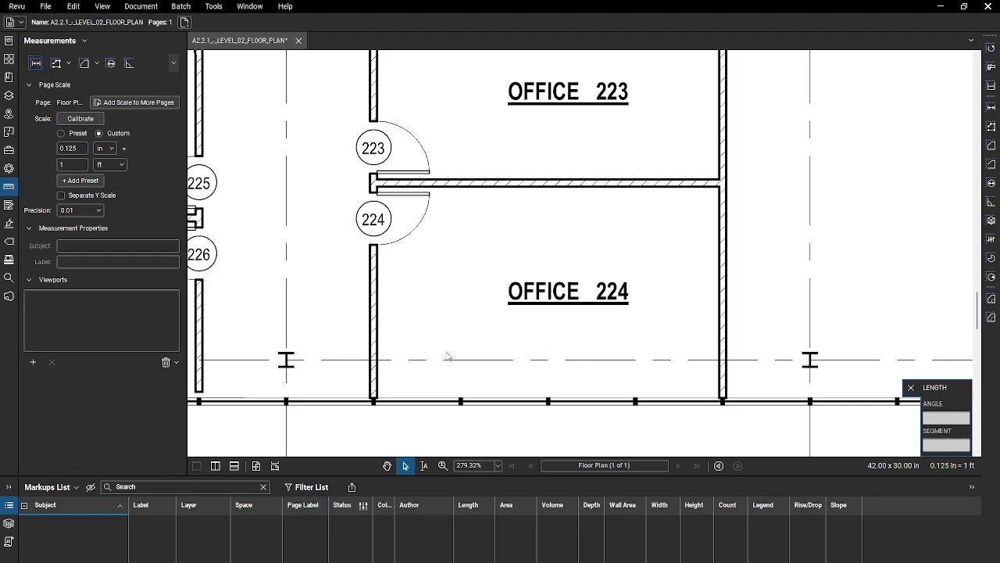
pyautogui.click(286, 360)
pyautogui.click(809, 359)
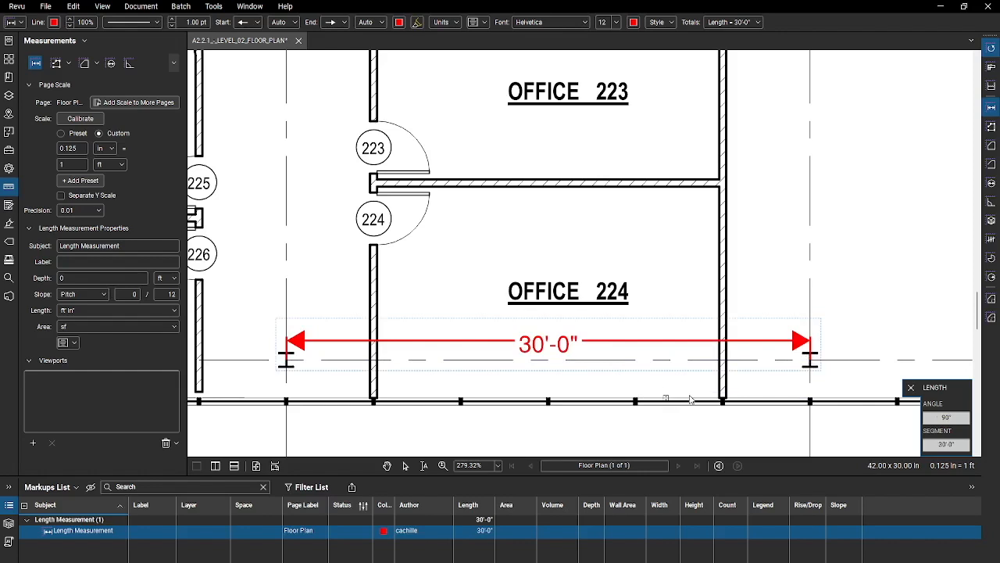
pyautogui.press('Escape')
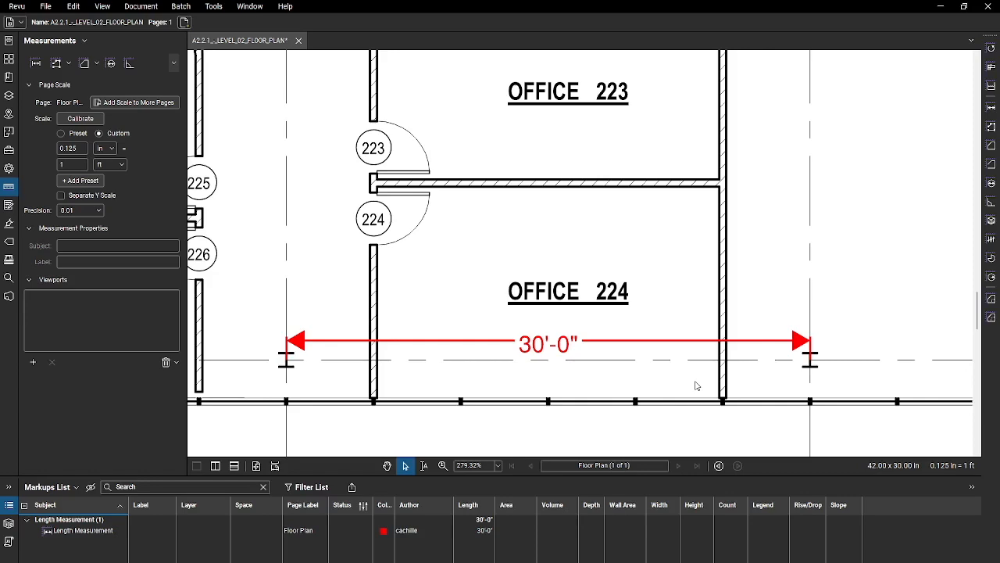
# Step: Start a scale calibration by picking both sides of the door 224 opening as the known dimension
pyautogui.scroll(5, 422, 268)
pyautogui.scroll(4, 495, 347)
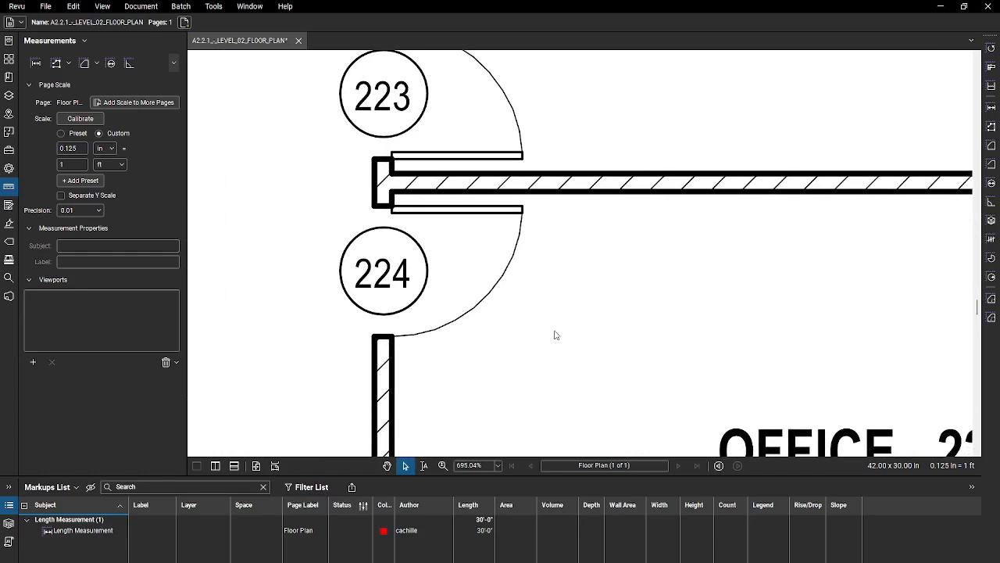
pyautogui.click(80, 118)
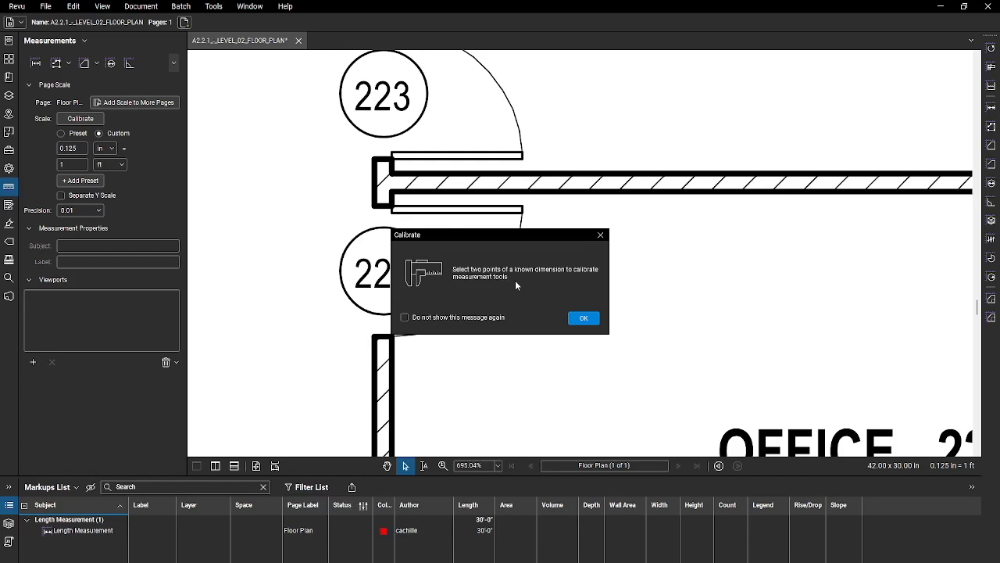
pyautogui.click(579, 318)
pyautogui.click(384, 207)
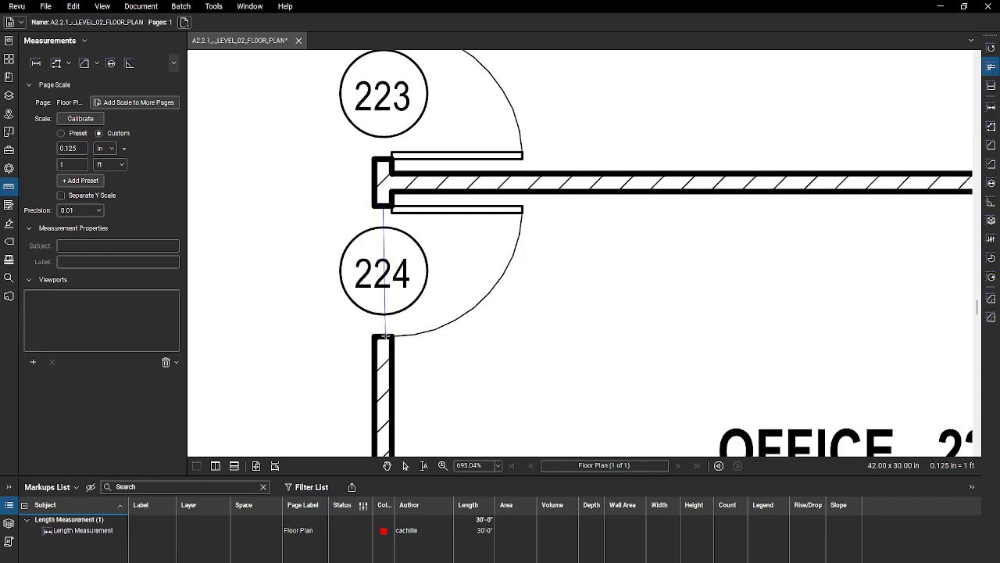
pyautogui.click(385, 336)
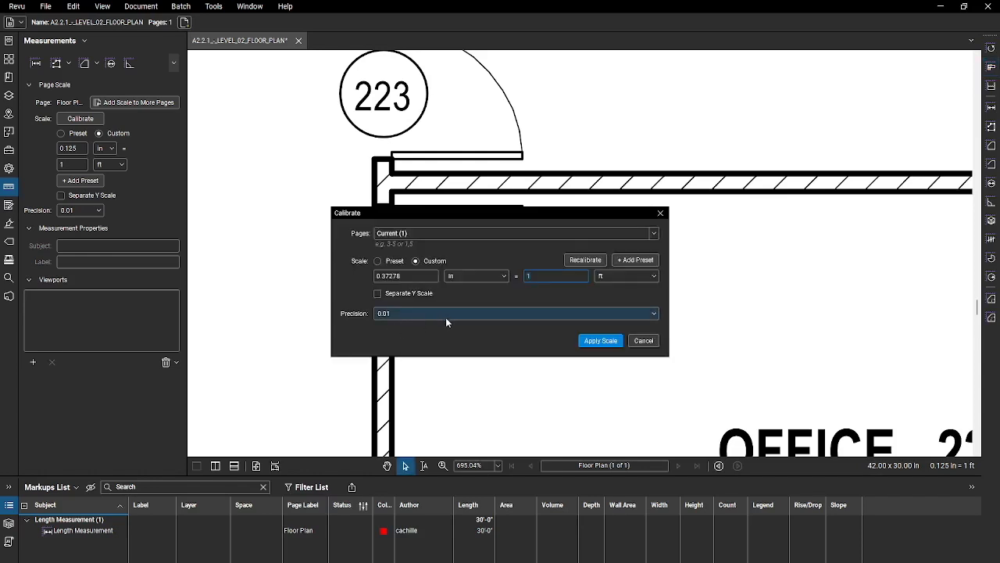
# Step: Set the known distance of the door opening to 3 ft in the calibration, keeping 0.01 precision
pyautogui.click(535, 277)
pyautogui.press('BackSpace')
pyautogui.write('3')
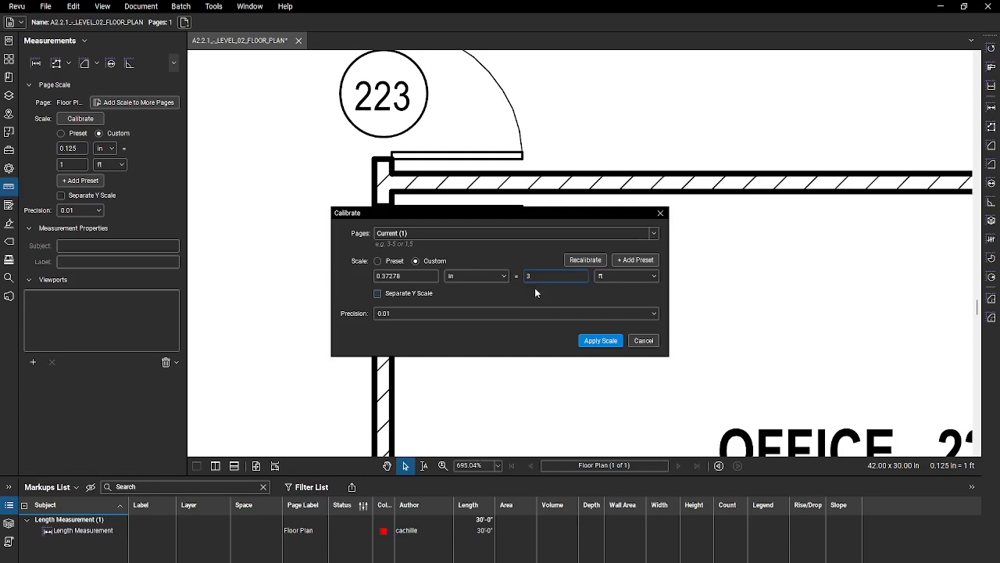
pyautogui.click(609, 315)
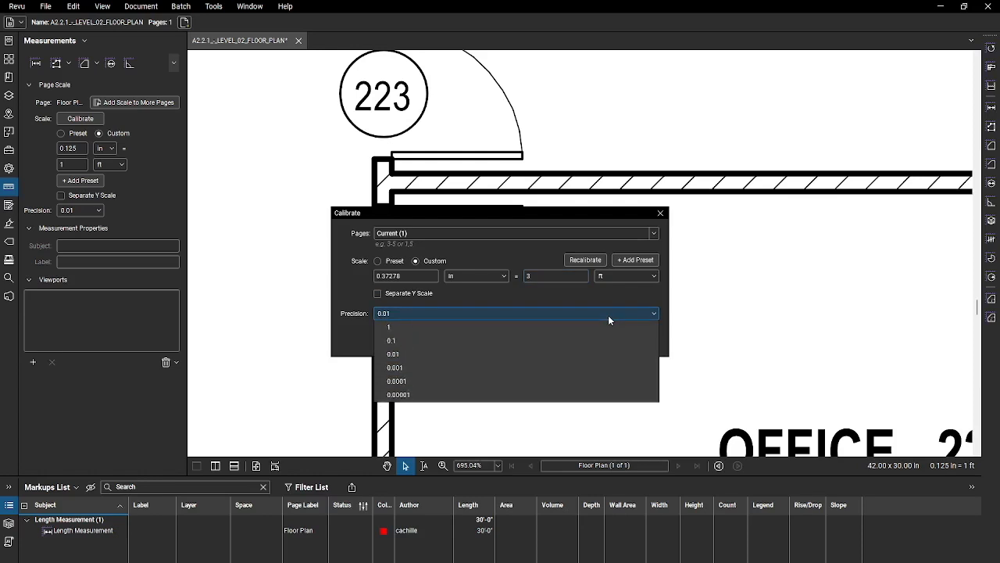
pyautogui.click(607, 314)
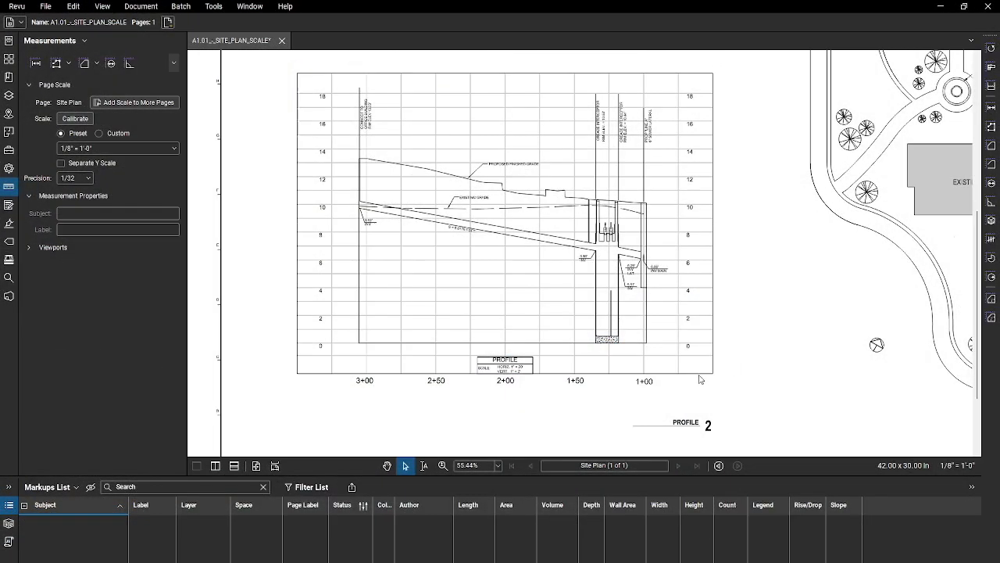
# Step: Enable a separate Y scale for the site plan page containing the profile drawing
pyautogui.scroll(4, 547, 351)
pyautogui.scroll(4, 474, 266)
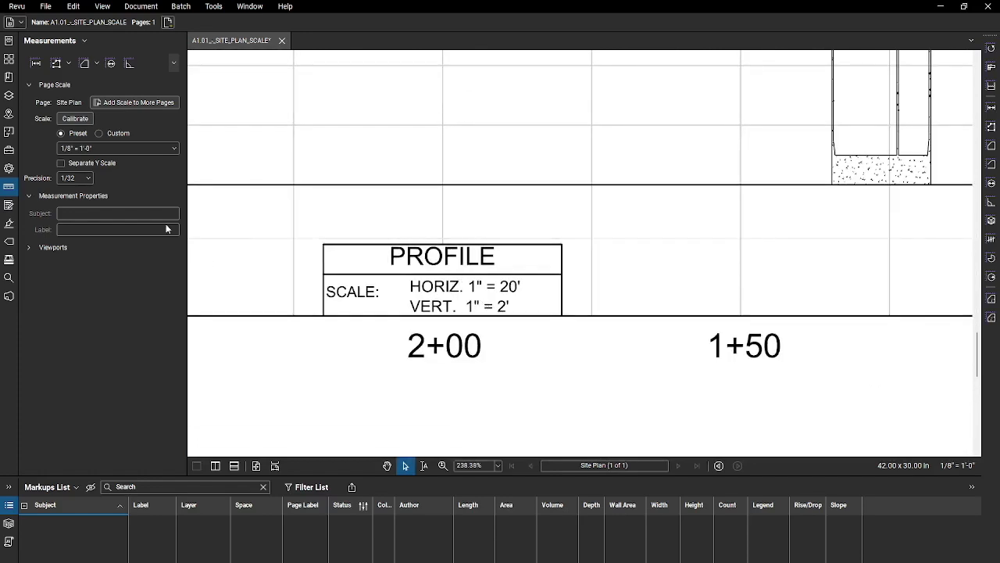
pyautogui.click(62, 163)
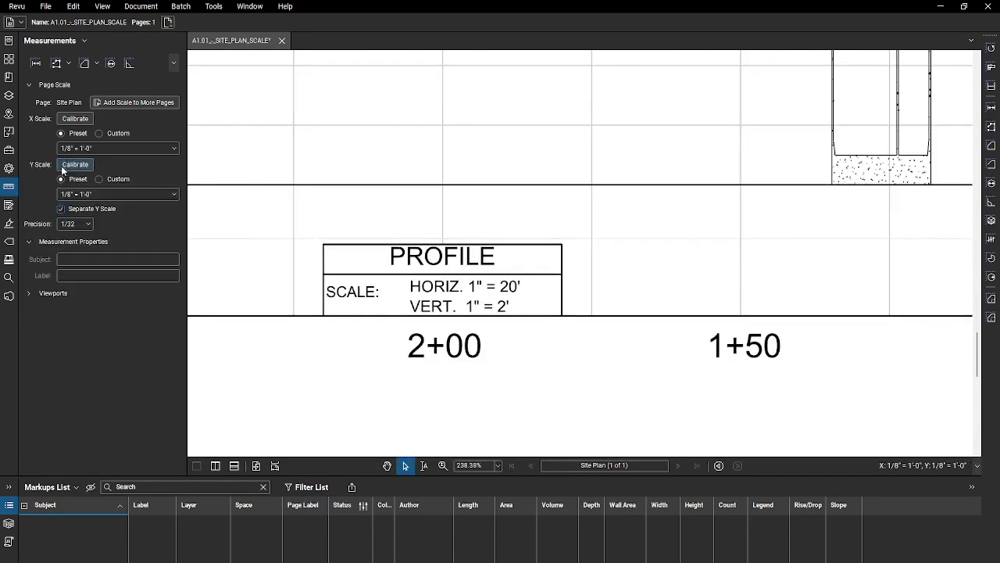
pyautogui.click(147, 148)
pyautogui.click(172, 147)
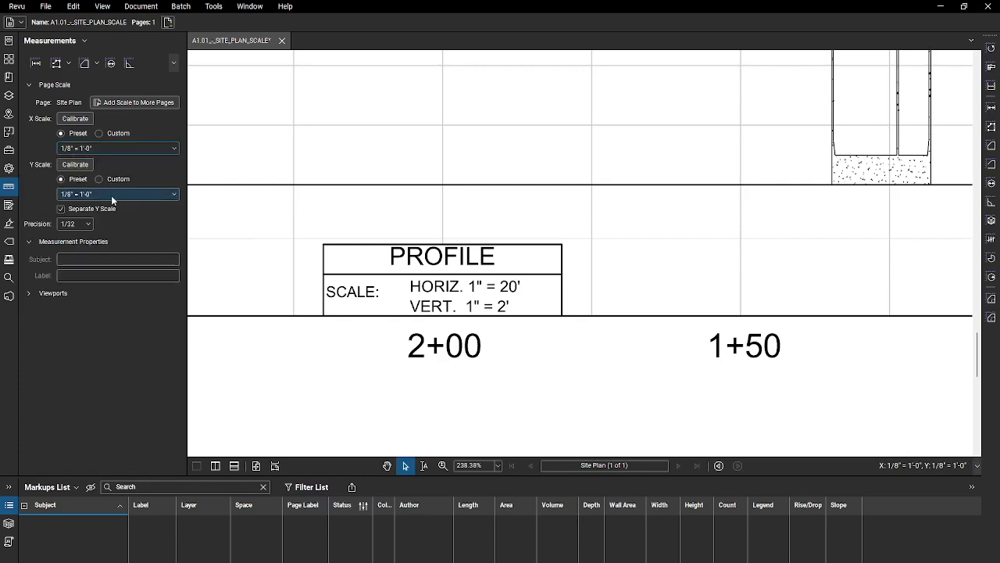
# Step: Set the Y scale to a custom value of 1 in = 2 ft for the profile's vertical scale
pyautogui.click(99, 179)
pyautogui.click(85, 193)
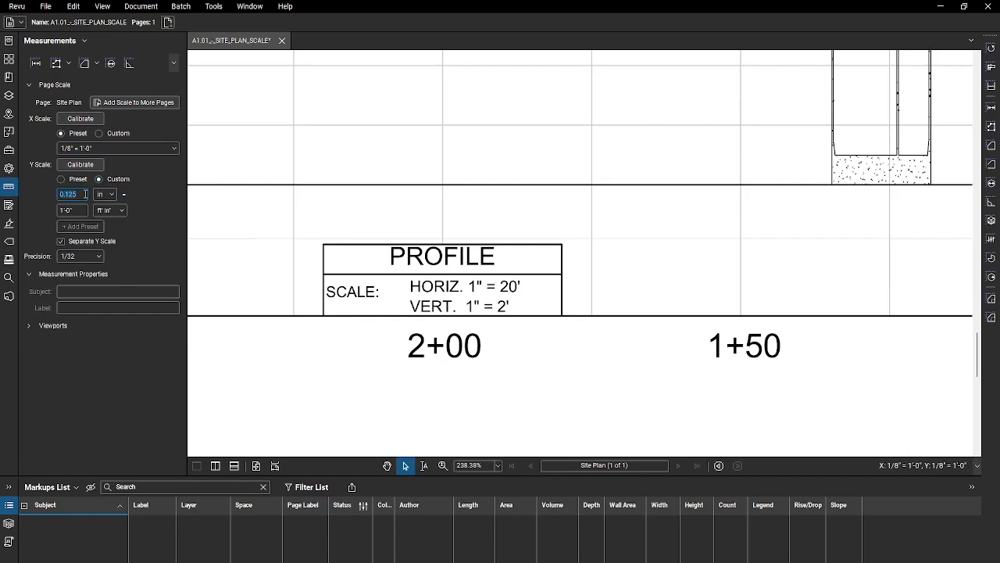
pyautogui.write('1')
pyautogui.click(75, 211)
pyautogui.write('2')
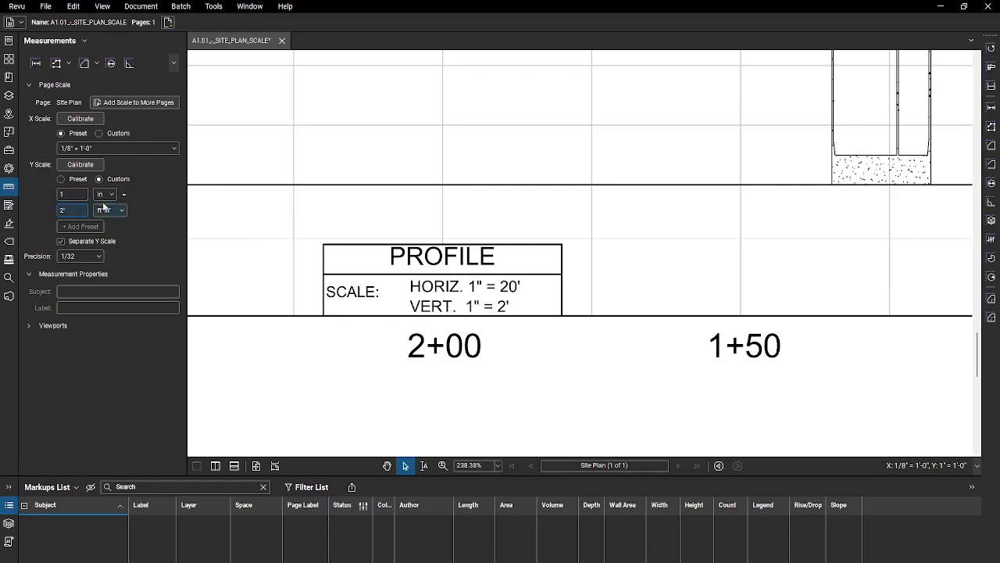
pyautogui.click(162, 204)
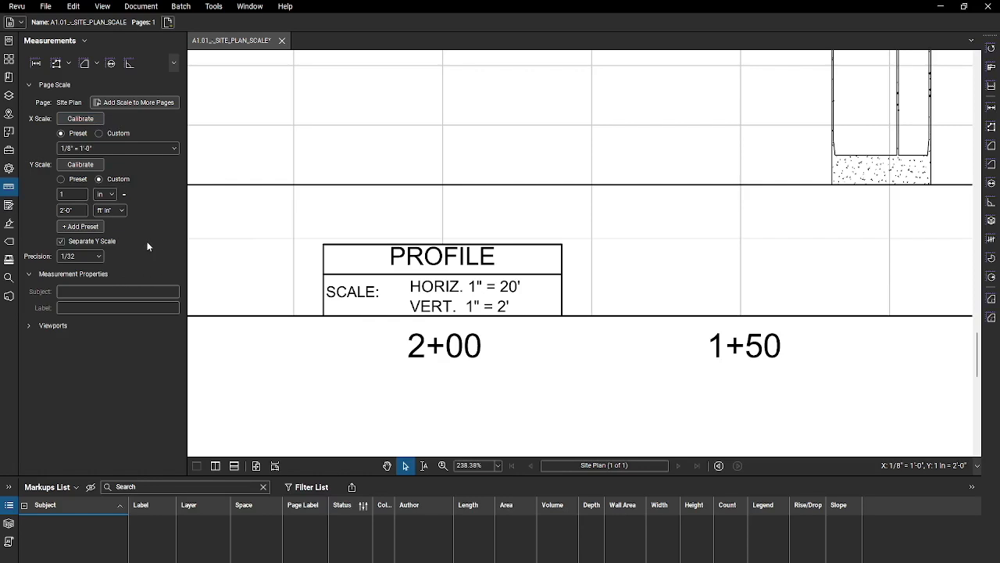
# Step: Collapse the measurement properties and page scale settings and show the list of existing viewports
pyautogui.click(29, 275)
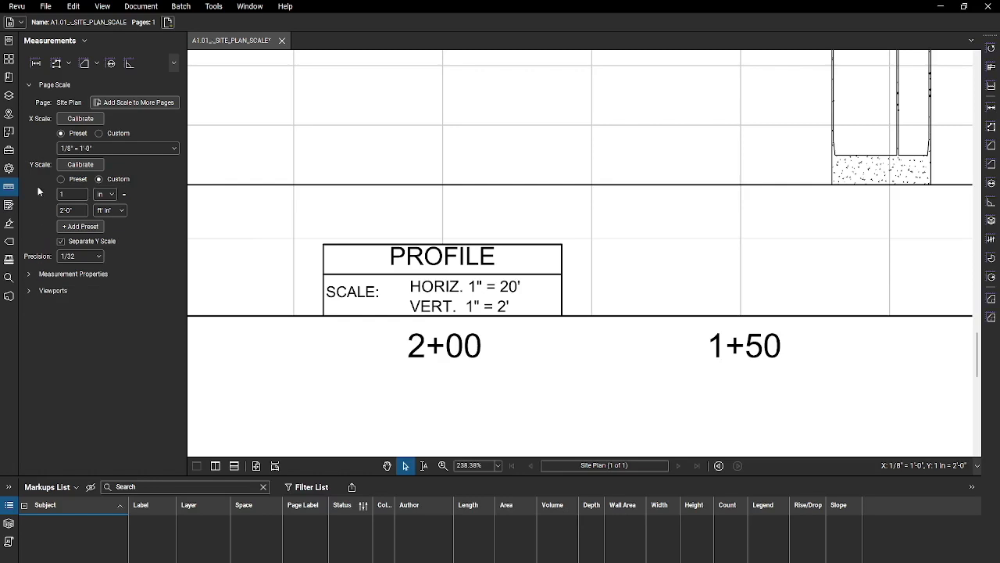
pyautogui.click(28, 88)
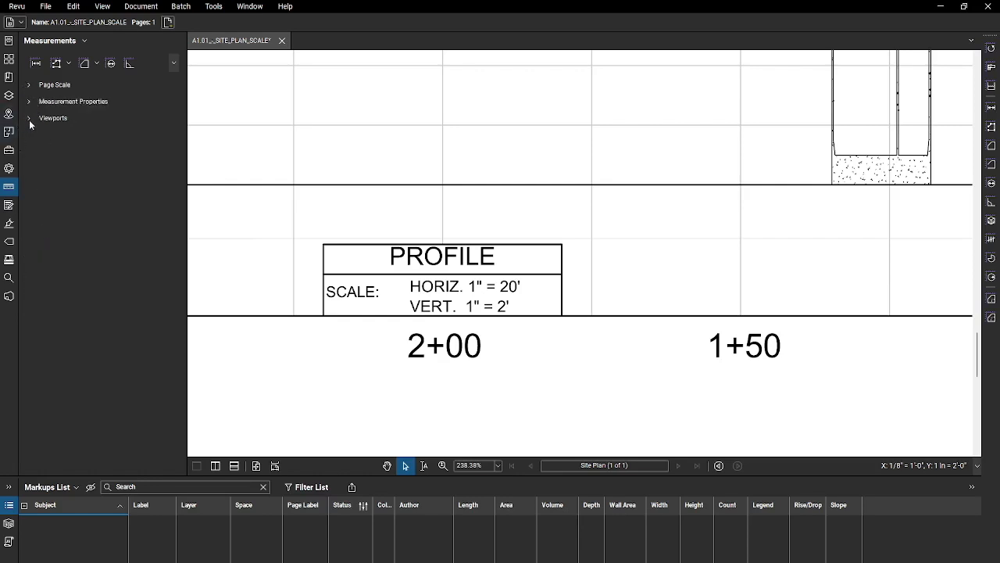
pyautogui.click(32, 120)
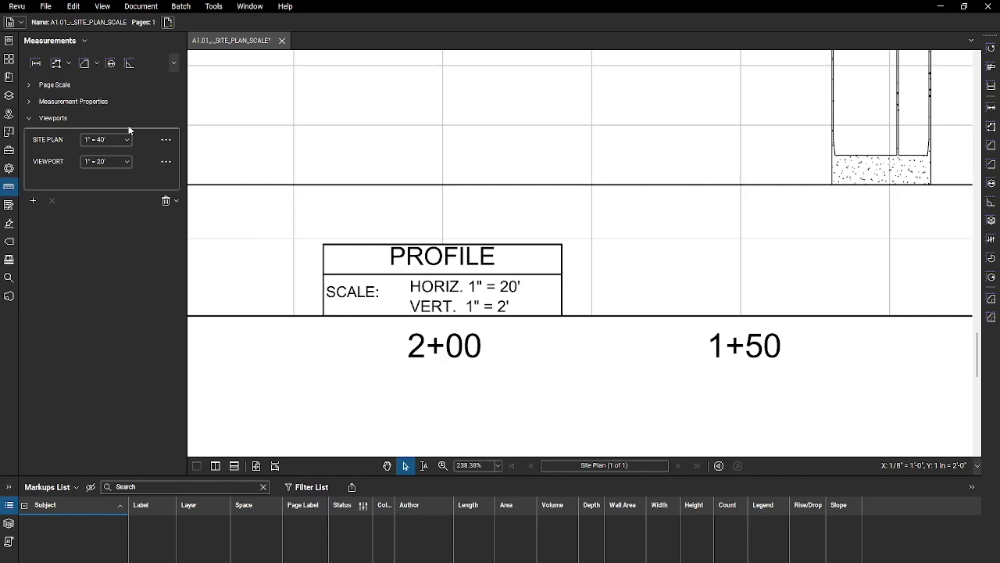
# Step: Select the SITE PLAN viewport to view its region on the sheet, and check the Highlight Viewports option
pyautogui.scroll(-6, 594, 189)
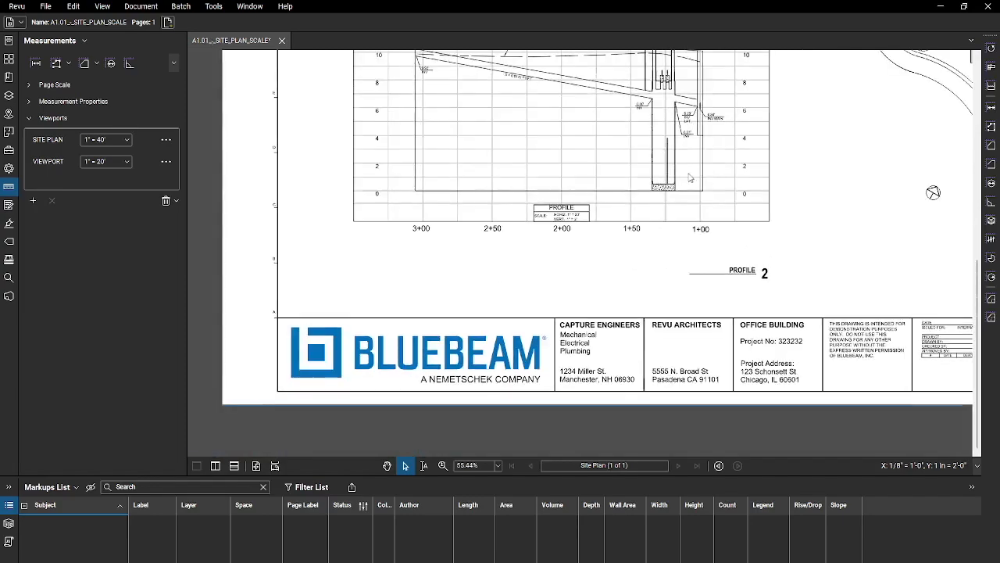
pyautogui.scroll(-3, 541, 299)
pyautogui.scroll(1, 584, 308)
pyautogui.scroll(-1, 584, 309)
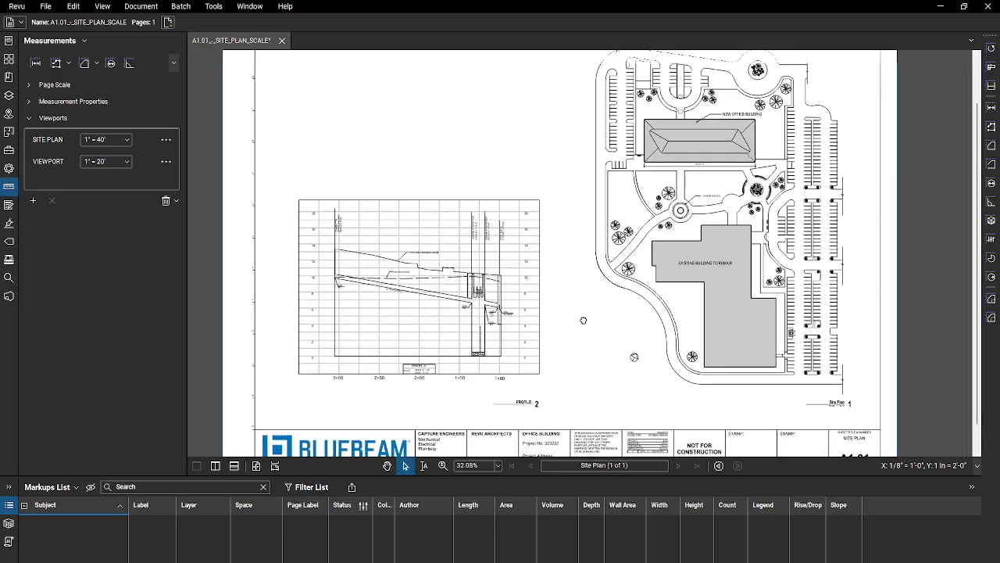
pyautogui.click(59, 139)
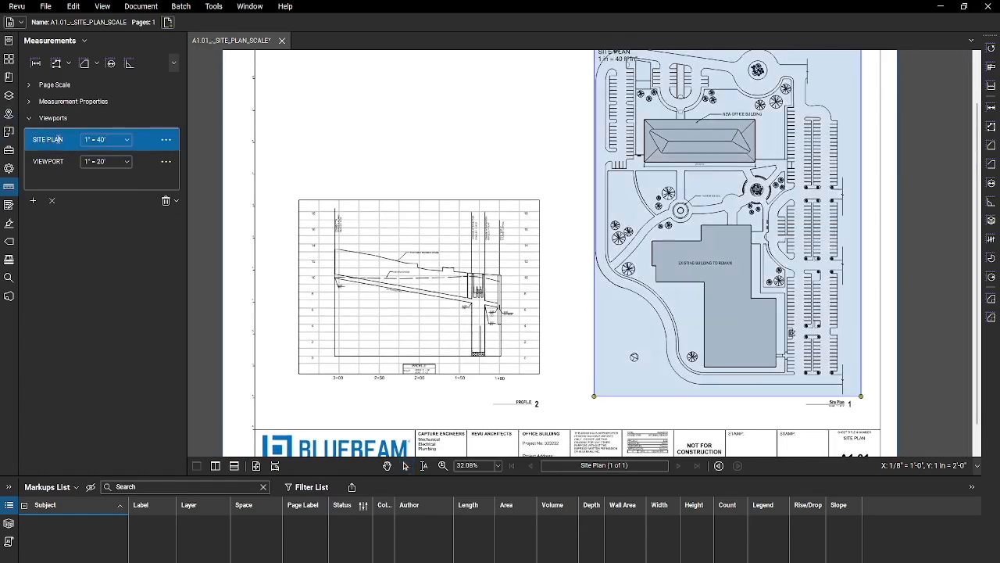
pyautogui.moveTo(509, 136); pyautogui.dragTo(506, 151)
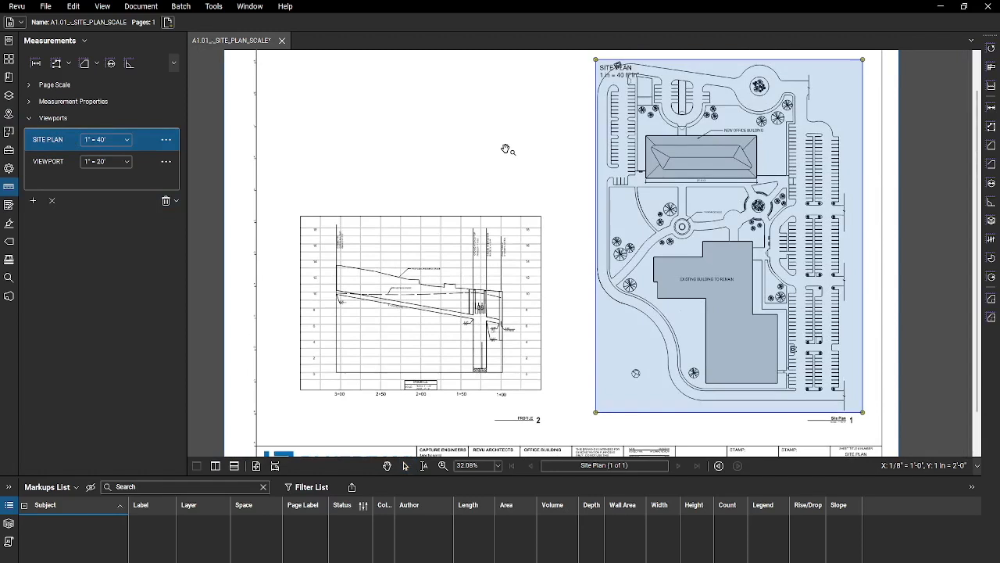
pyautogui.click(85, 44)
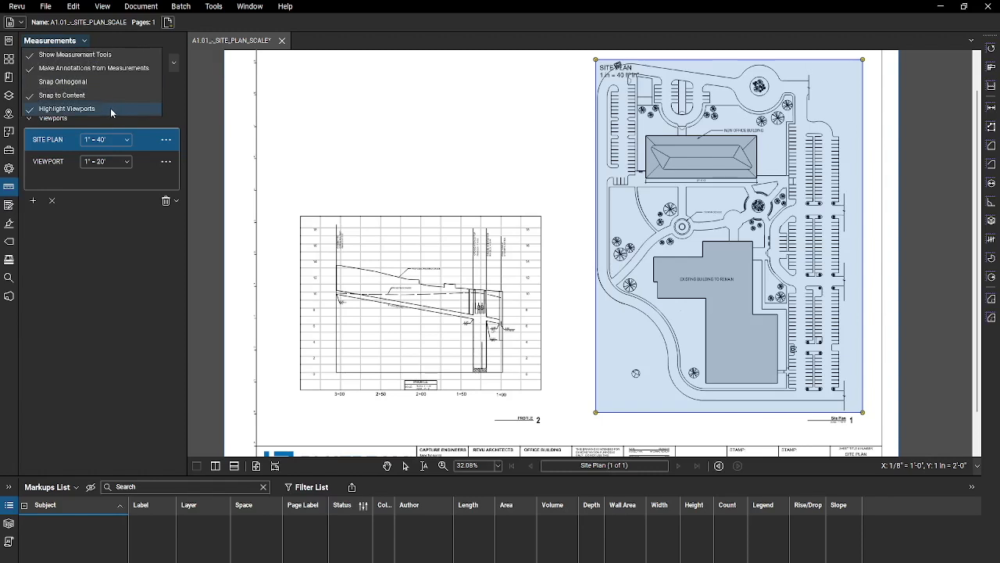
pyautogui.click(384, 177)
# Step: Add a new viewport and define its region around the whole profile drawing, including its grid and station labels
pyautogui.scroll(2, 509, 335)
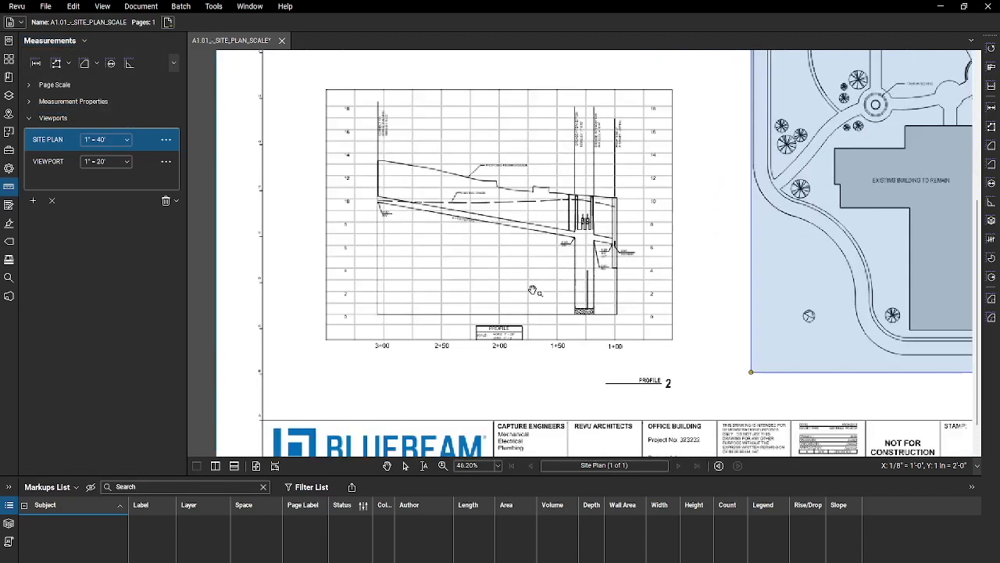
pyautogui.scroll(2, 533, 291)
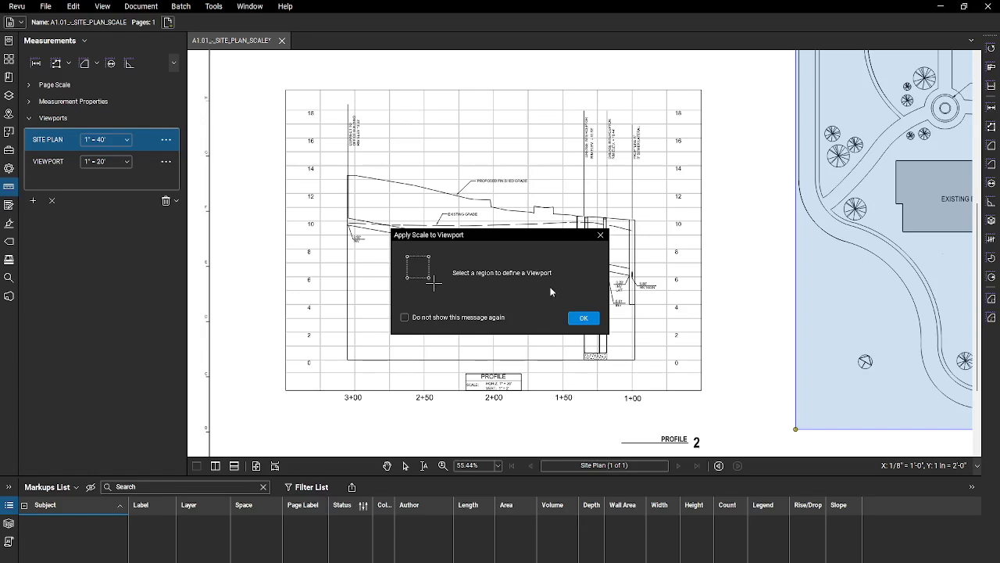
pyautogui.click(582, 316)
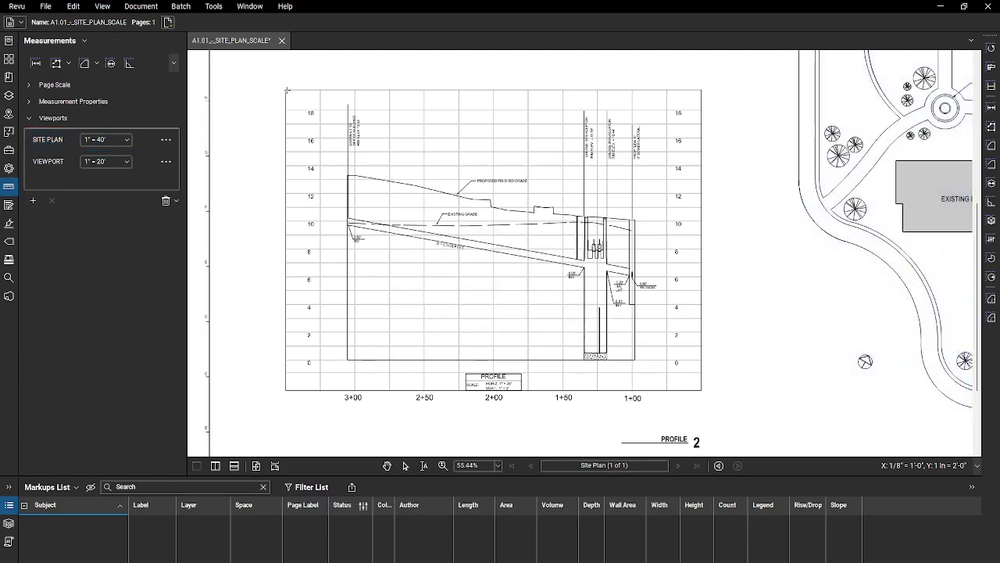
pyautogui.moveTo(279, 86)
pyautogui.mouseDown()
pyautogui.moveTo(610, 382)
pyautogui.moveTo(681, 426)
pyautogui.moveTo(707, 405)
pyautogui.mouseUp()
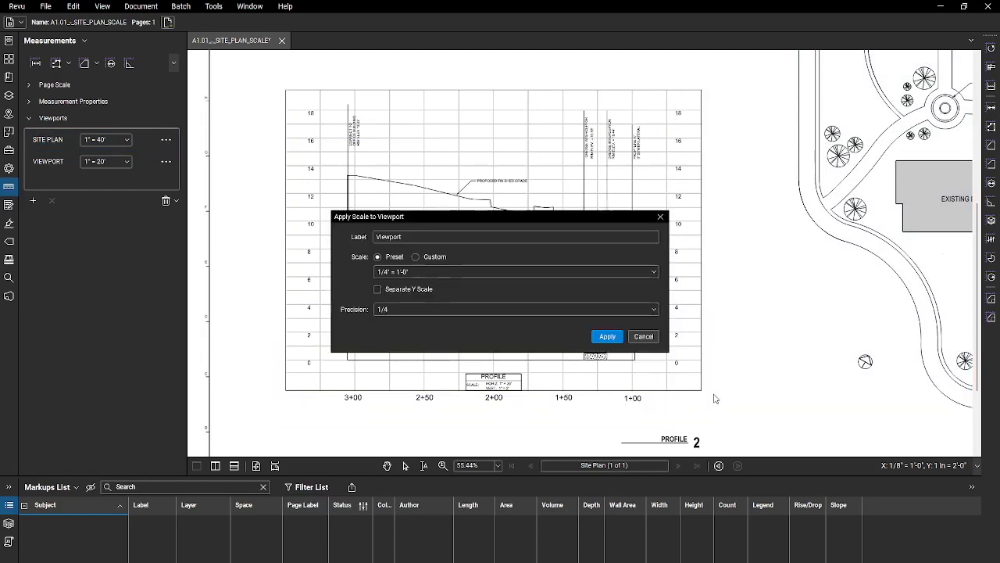
# Step: Label the new viewport PROFILE and apply it with the preset scale 1/4" = 1'-0"
pyautogui.moveTo(422, 236); pyautogui.dragTo(344, 236)
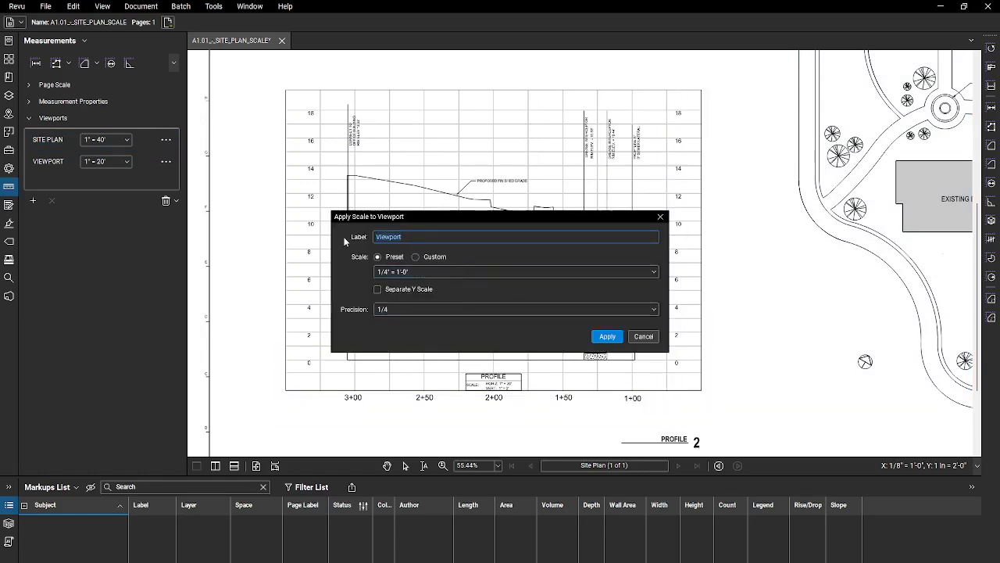
pyautogui.press('BackSpace')
pyautogui.write('PRO')
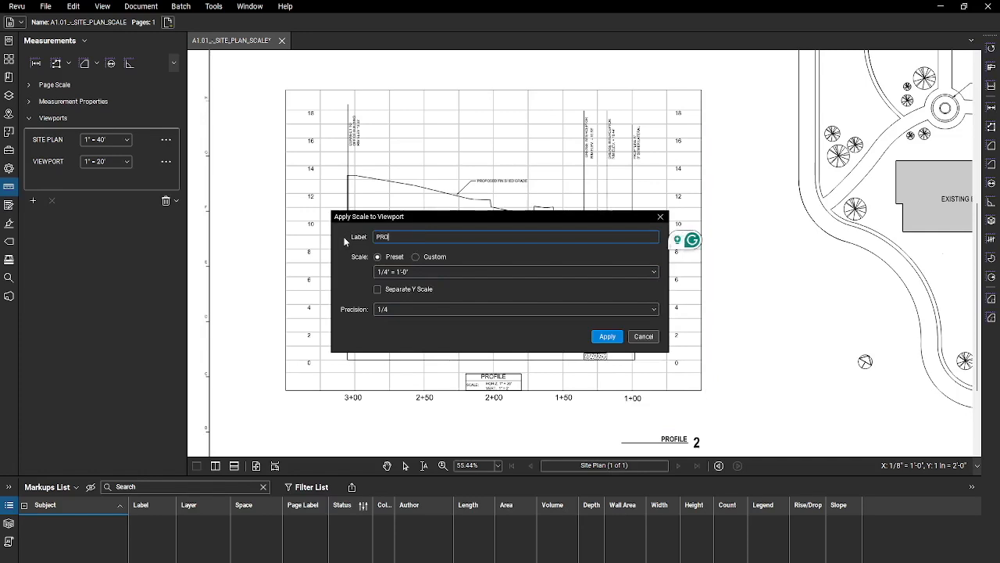
pyautogui.write('FILE')
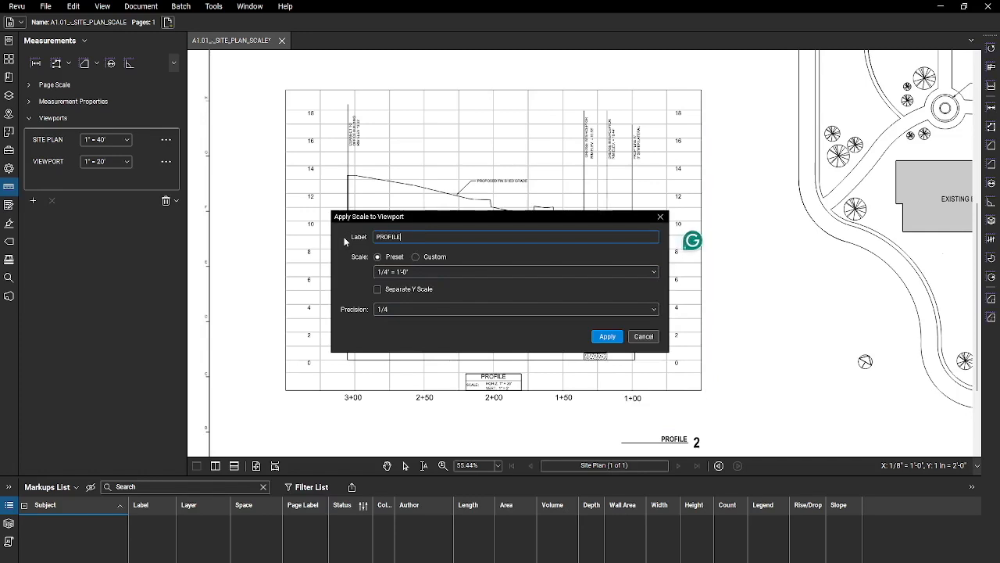
pyautogui.click(607, 336)
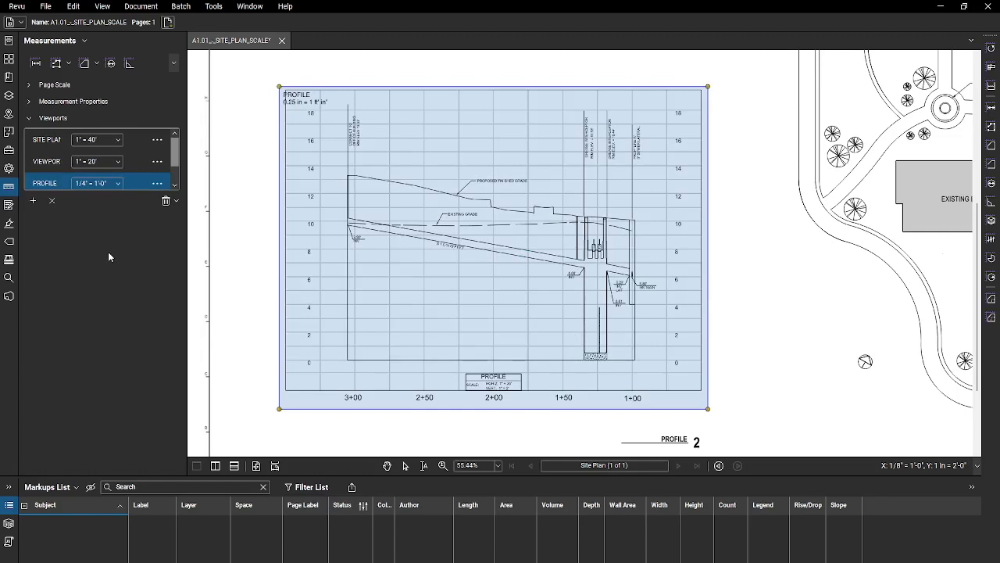
# Step: Delete the older viewport labelled VIEWPORT, with the 1" = 20' scale, that covers the profile drawing
pyautogui.click(136, 169)
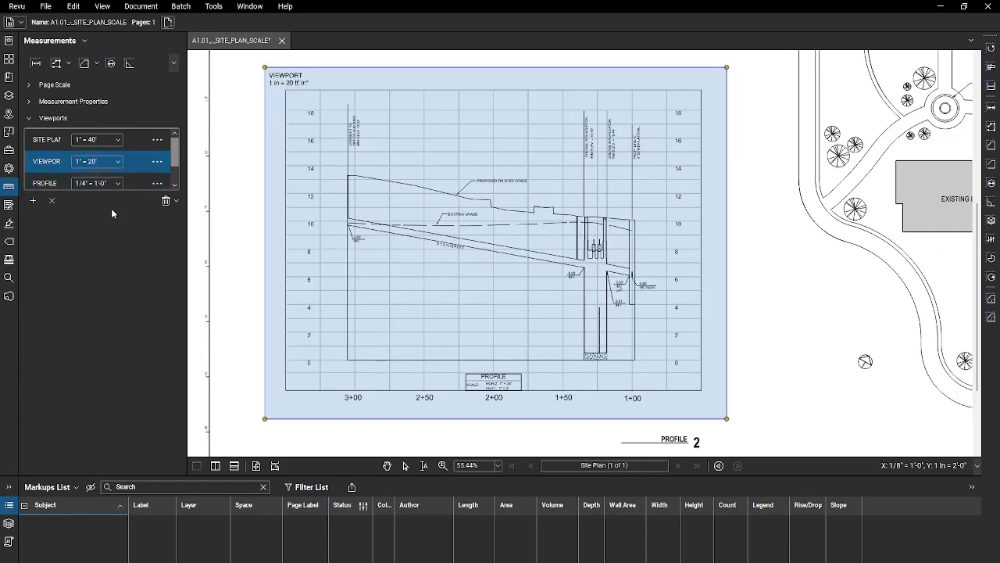
pyautogui.click(52, 202)
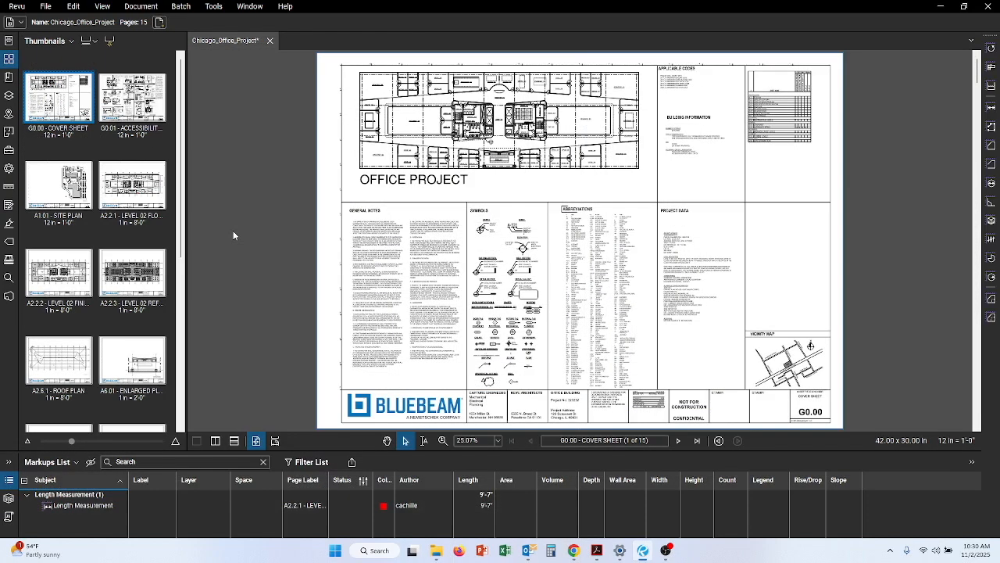
# Step: View the scale settings of the G0.00 cover sheet through its page thumbnail without changing them
pyautogui.click(68, 136)
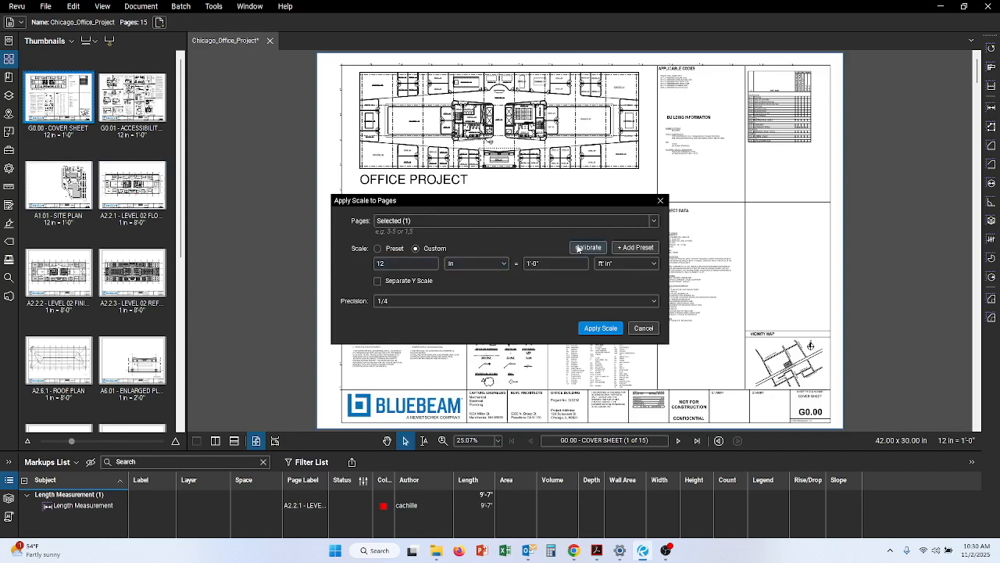
pyautogui.click(660, 200)
# Step: Go to page A2.2.1 - LEVEL 02 FLOOR PLAN and check the Page Label and Page Scale display options for thumbnails
pyautogui.click(155, 186)
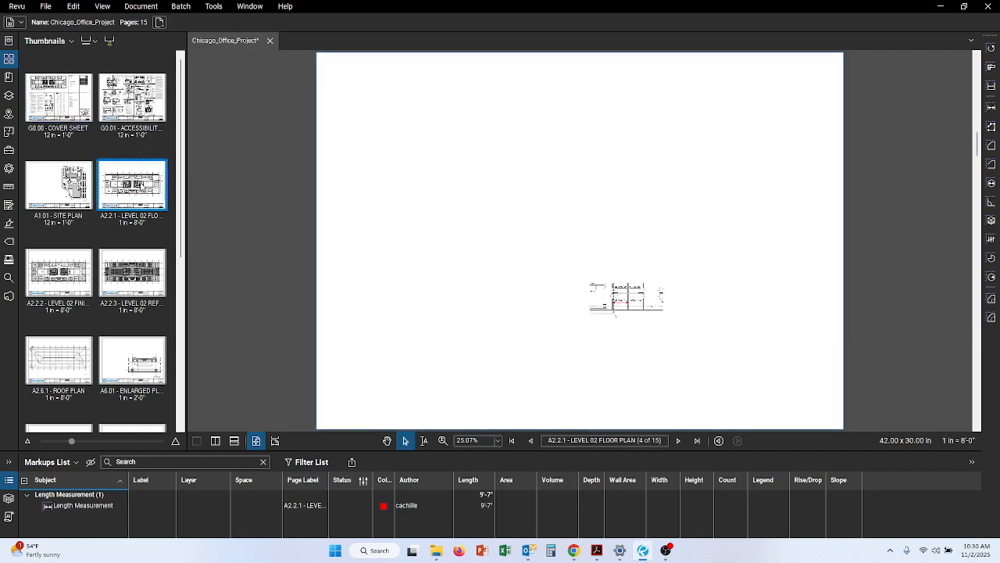
pyautogui.click(97, 42)
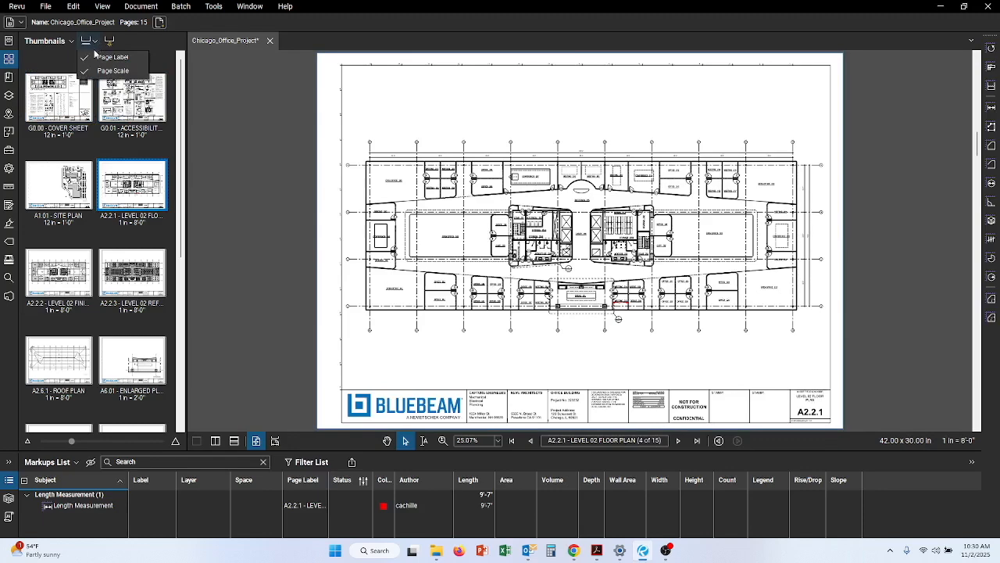
pyautogui.click(545, 268)
# Step: Set the scale of the A2.2.1 floor plan page to the preset 1" = 100', keeping the length measurement in Meeting 232 in view
pyautogui.scroll(10, 608, 308)
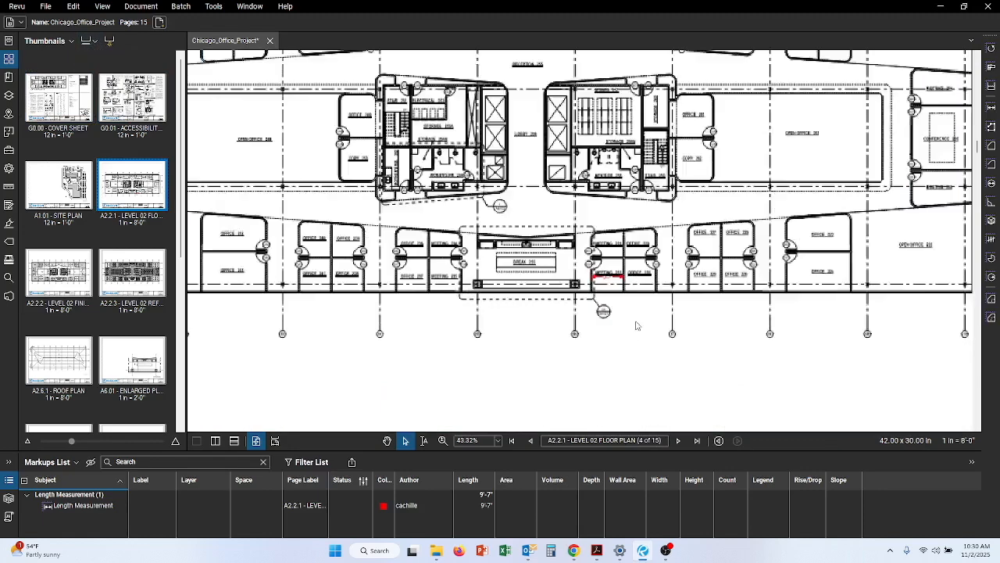
pyautogui.click(8, 187)
pyautogui.click(62, 134)
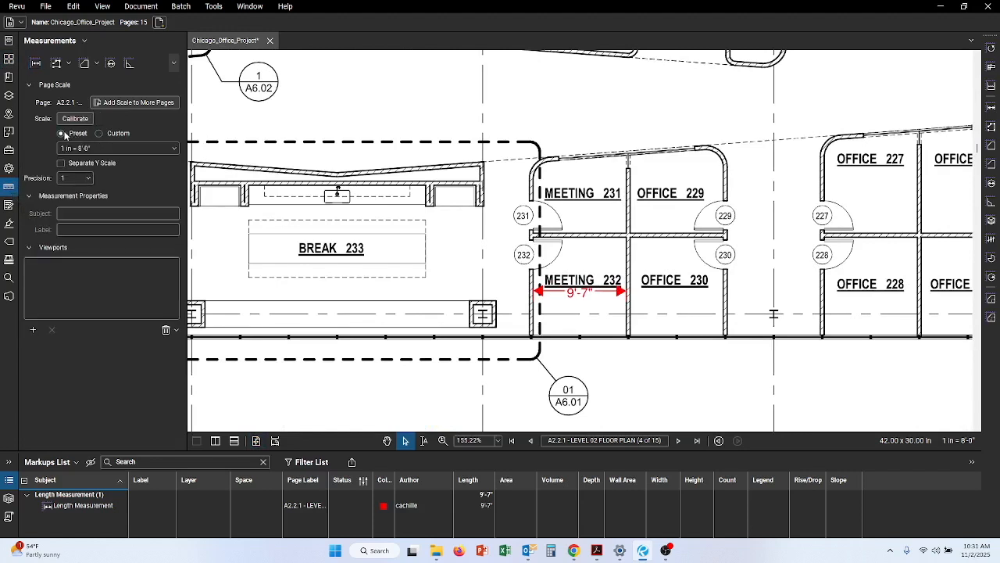
pyautogui.click(173, 149)
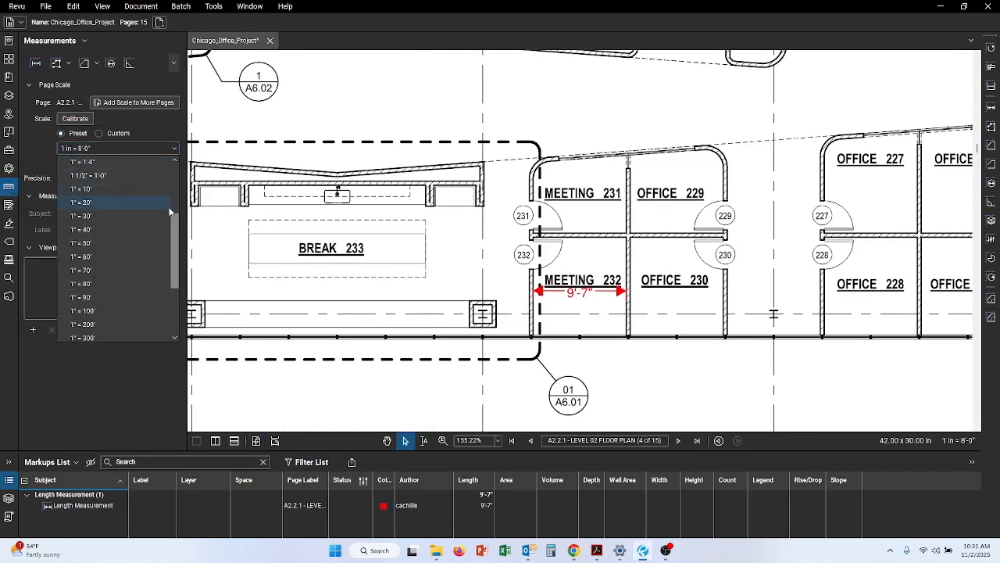
pyautogui.click(121, 308)
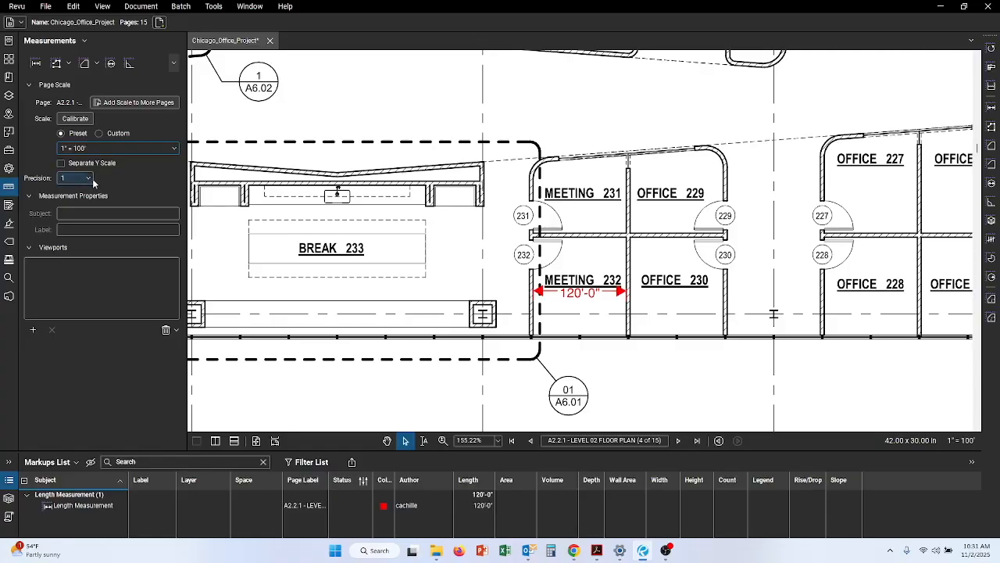